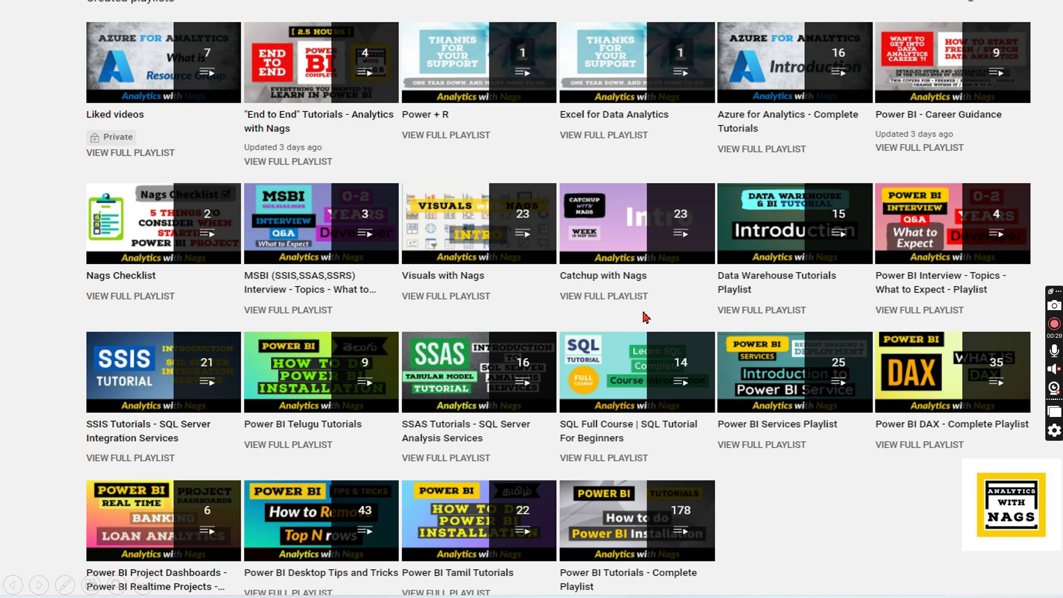
Exit the PowerPoint slide show and return to Normal view.
key("Escape")
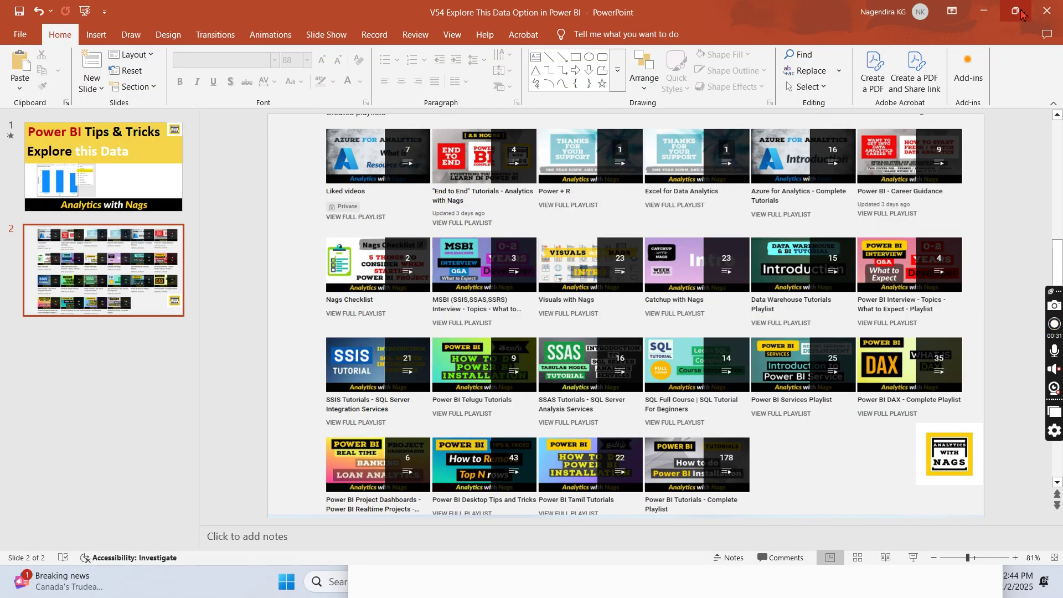
Minimize PowerPoint and the browser, then show options for the Total sales by SalesTerritoryCountry chart.
left_click(984, 10)
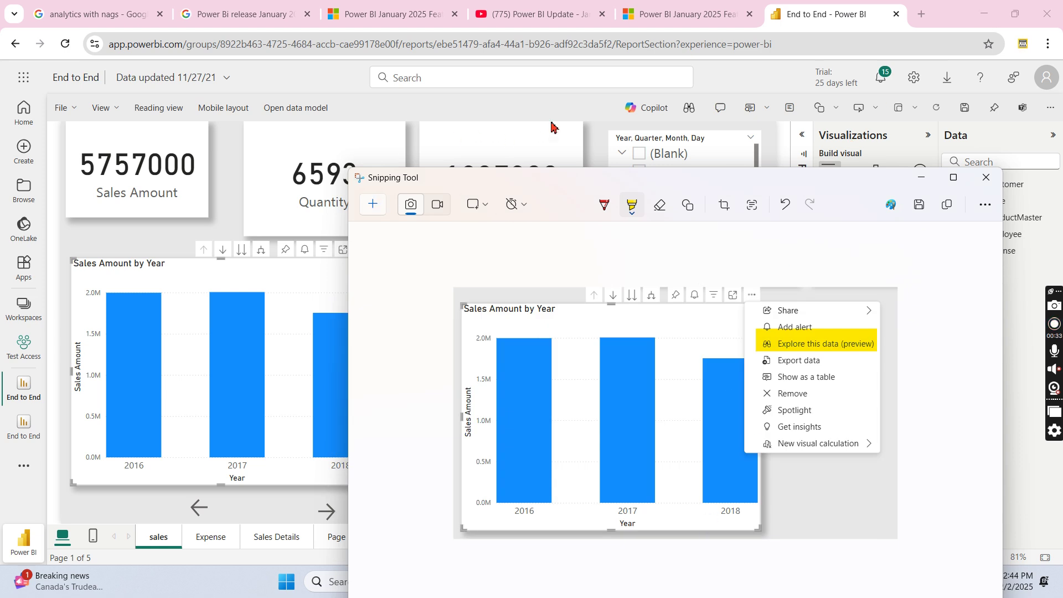
left_click(596, 133)
left_click(433, 368)
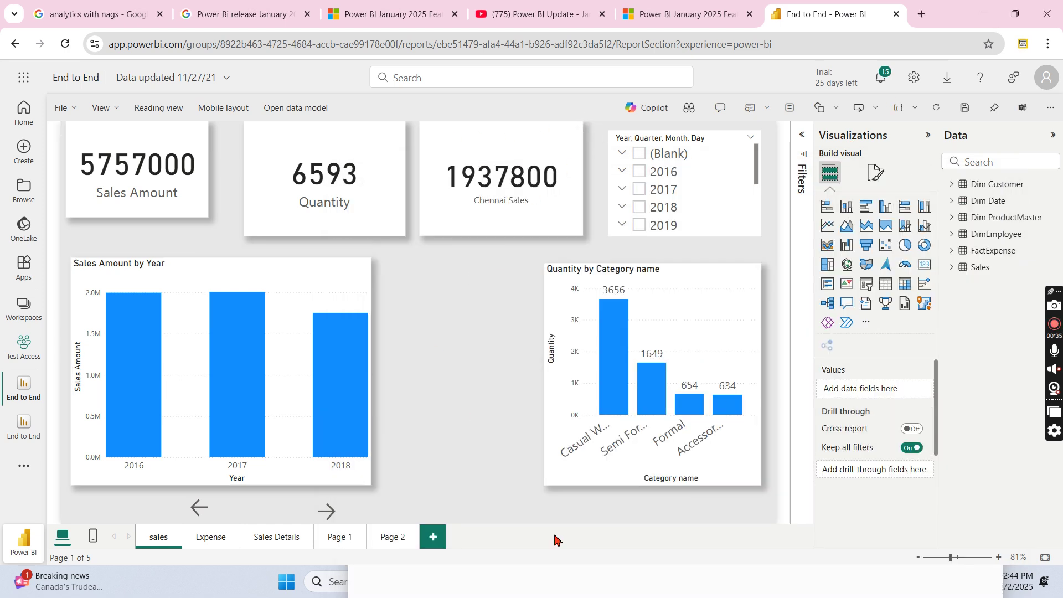
left_click(984, 13)
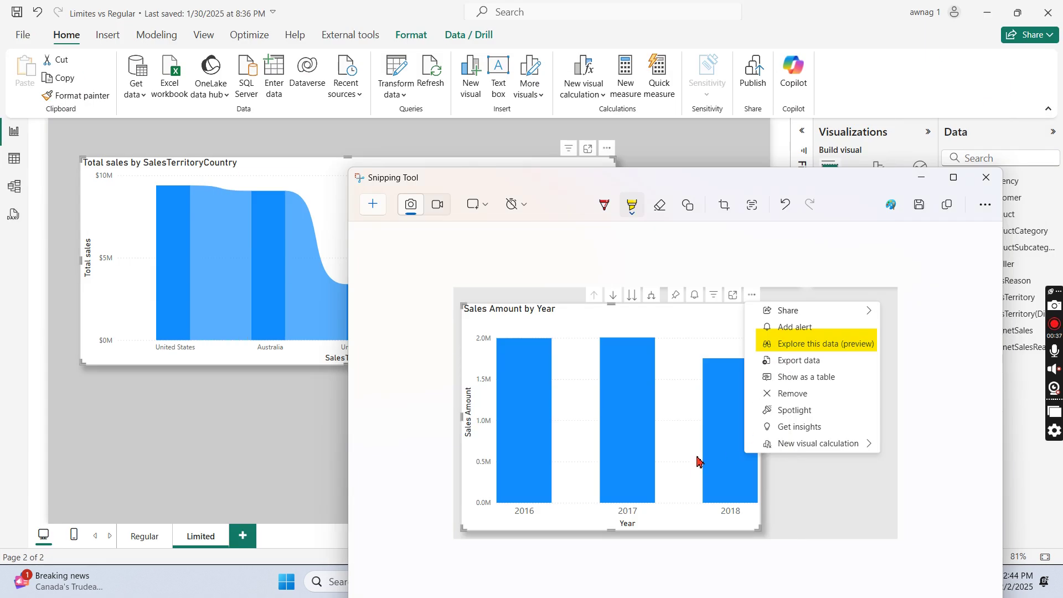
left_click(209, 469)
left_click(512, 423)
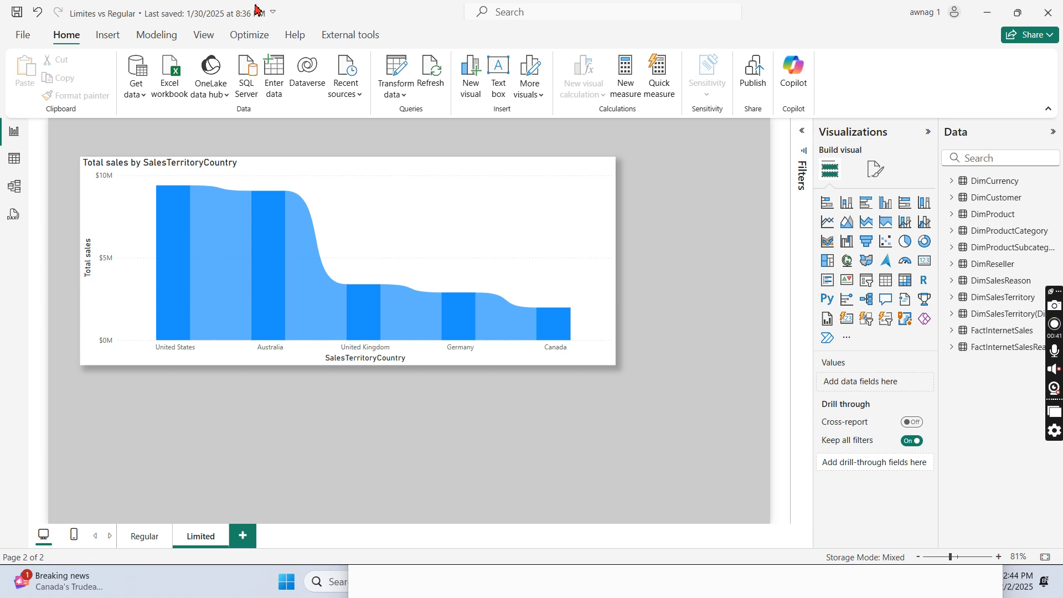
left_click(607, 150)
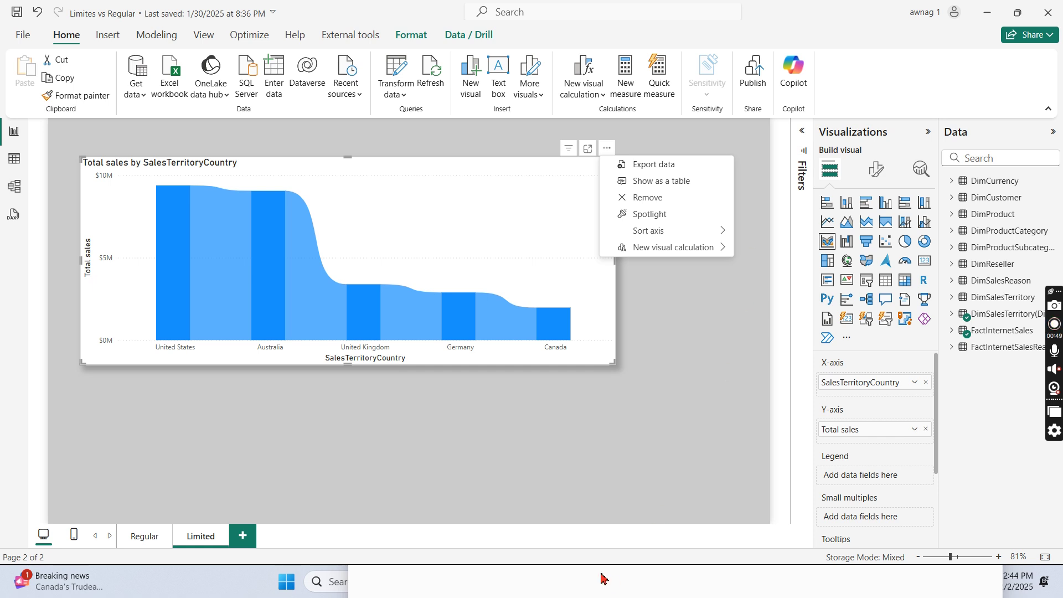
Shrink Power BI Desktop, view then minimize the V54 folder, and switch to the End to End report.
left_click_drag(995, 17, 962, 30)
left_click(978, 29)
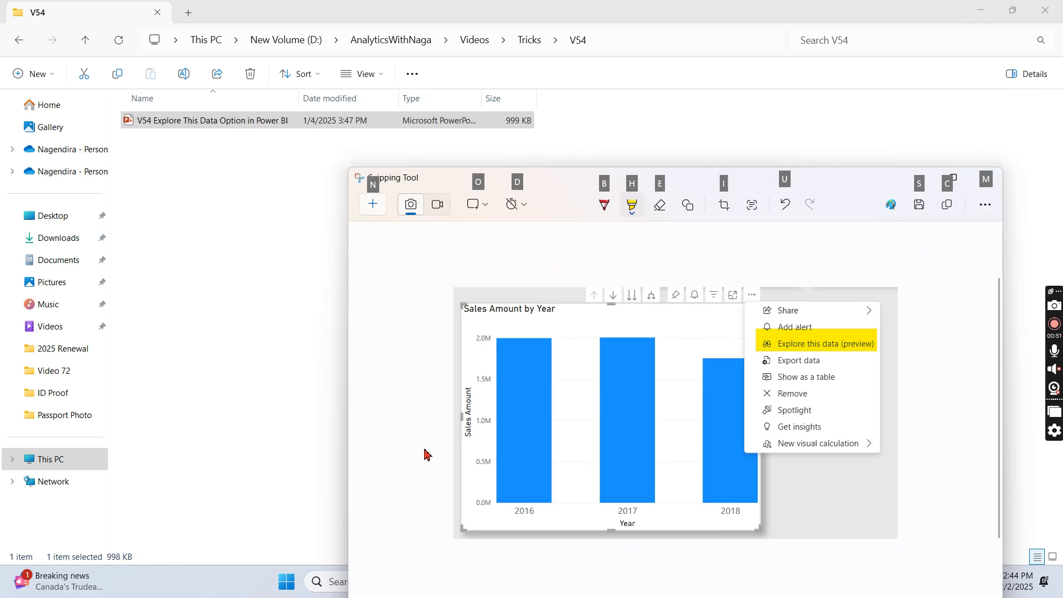
left_click(979, 12)
key("alt+Tab")
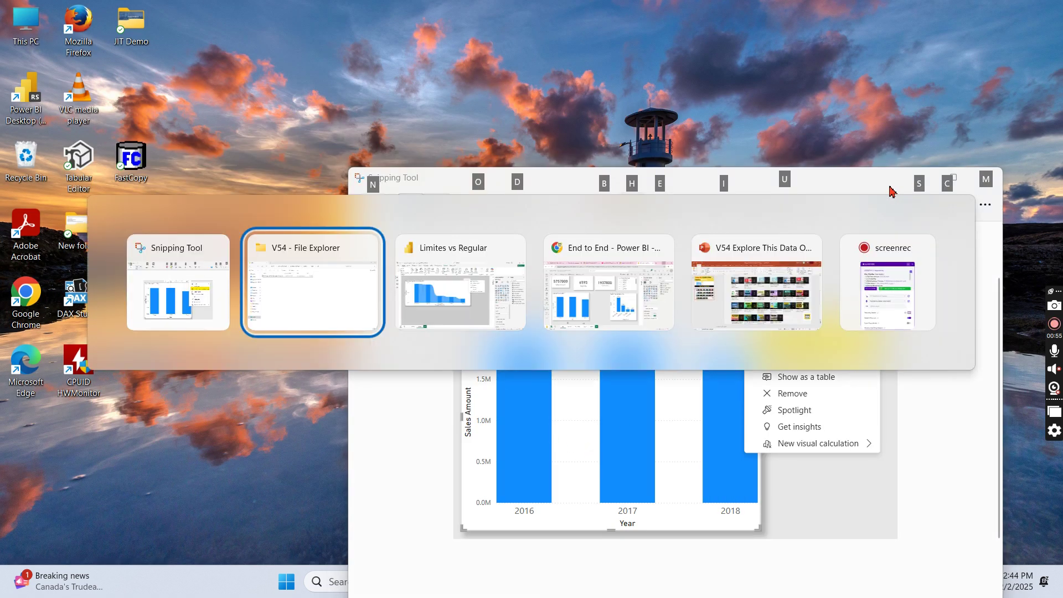
key("alt+Tab")
key("alt+Tab")
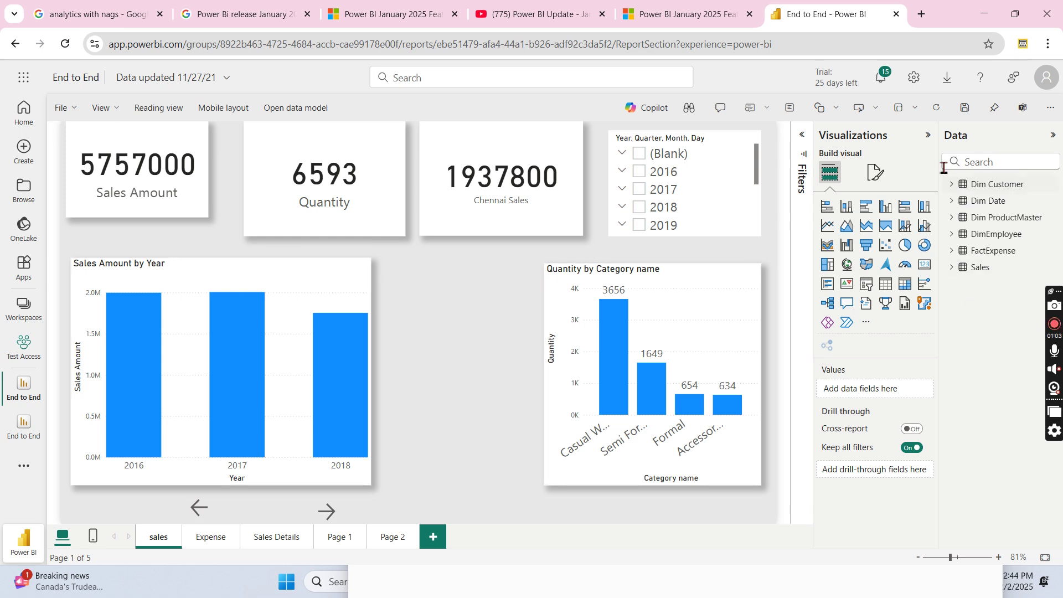
Save the End to End report and collapse the Visualizations and Data panes.
left_click(964, 108)
left_click(928, 135)
left_click(1053, 135)
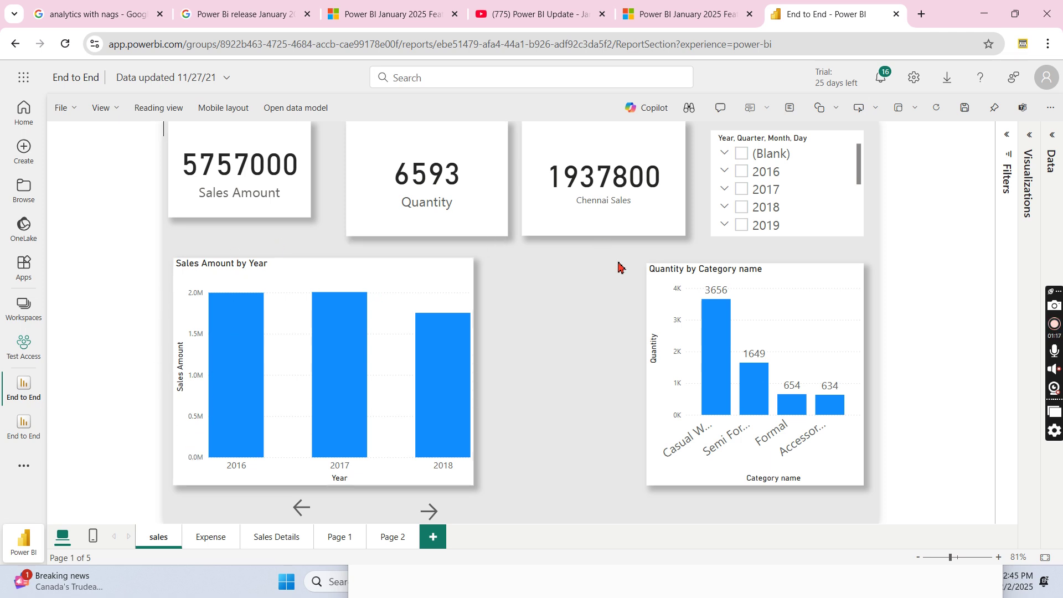
mouse_move(323, 370)
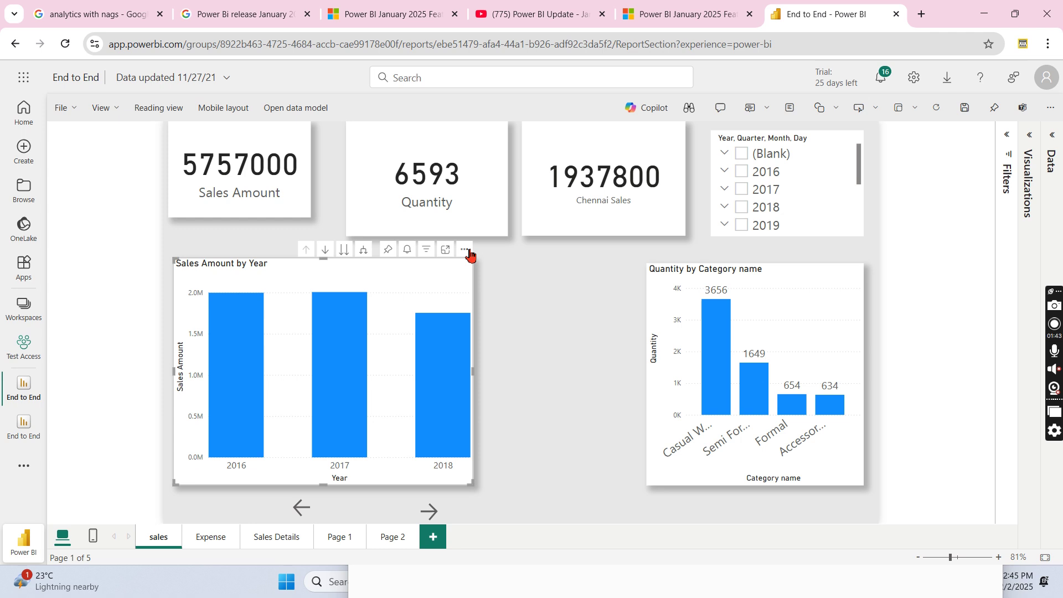
Open, close, and reopen the More options menu on the Sales Amount by Year chart.
left_click(465, 250)
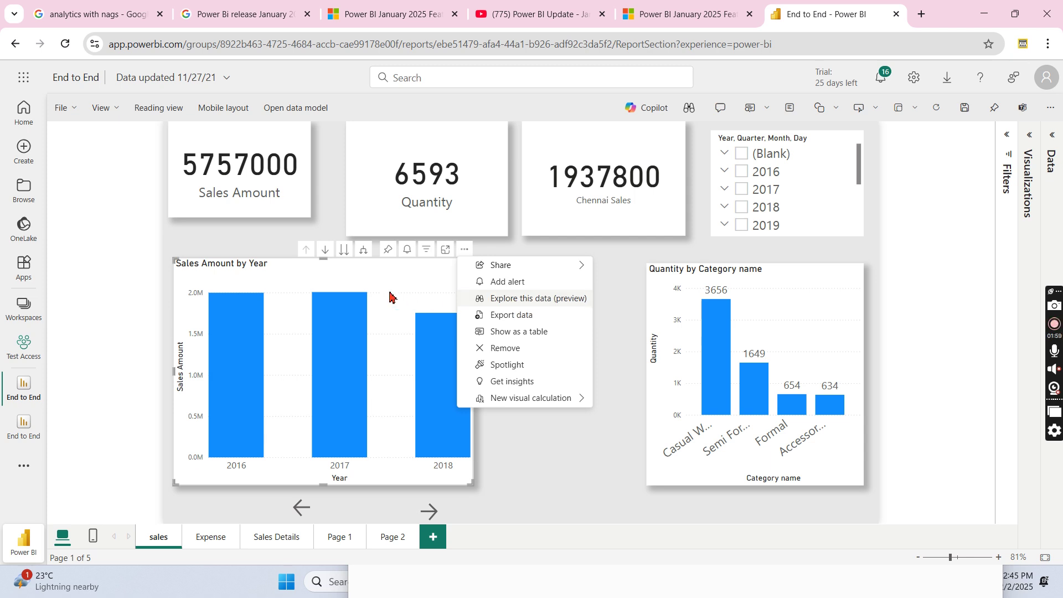
left_click(581, 377)
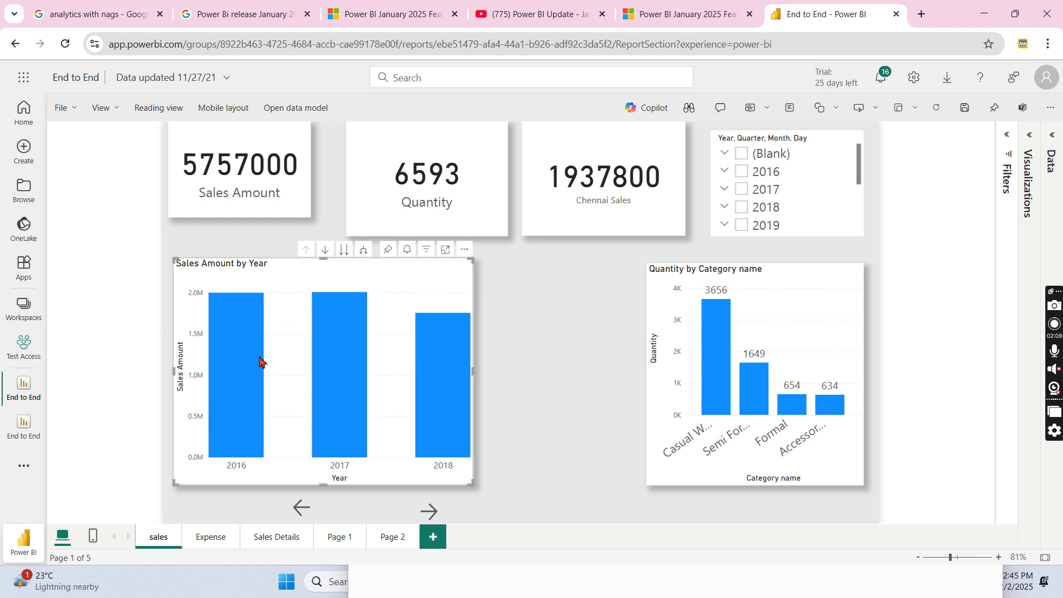
left_click(464, 249)
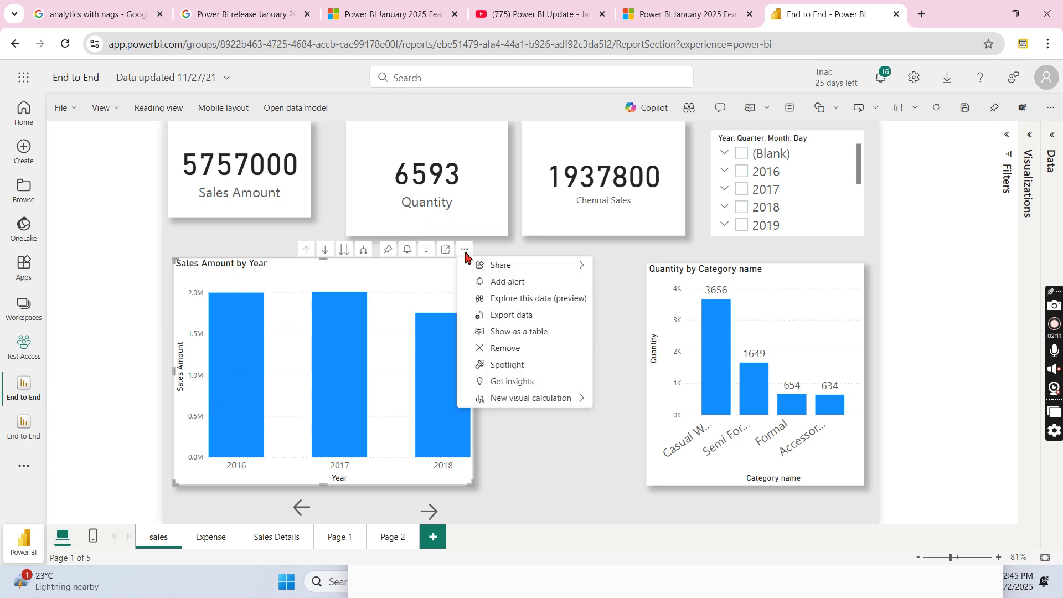
Explore the Sales Amount by Year data and make it a line and clustered column chart.
left_click(524, 302)
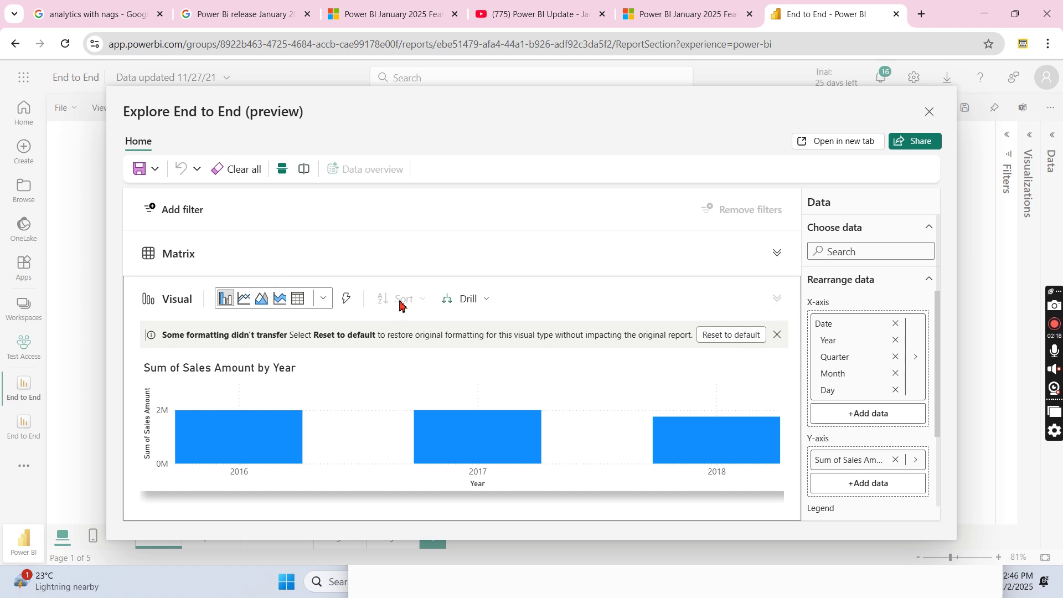
left_click(324, 300)
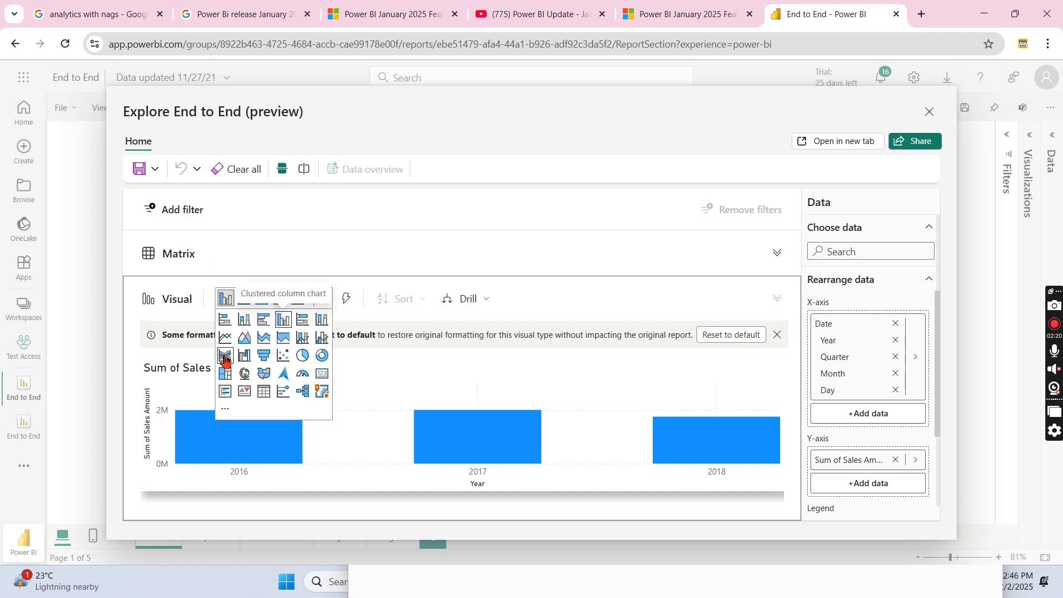
left_click(323, 339)
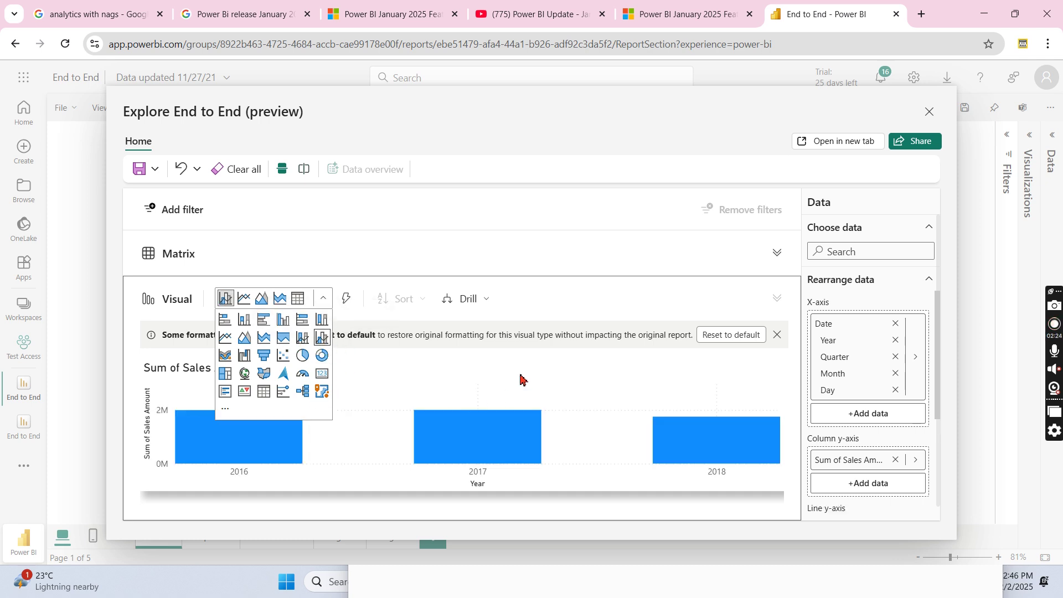
left_click(323, 298)
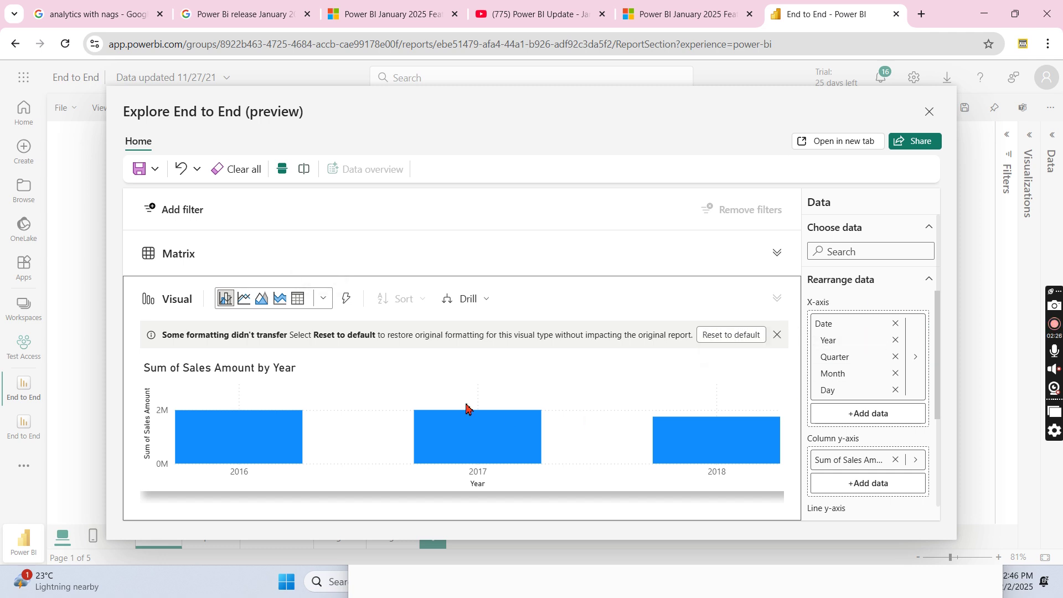
scroll(919, 407, "down", 2)
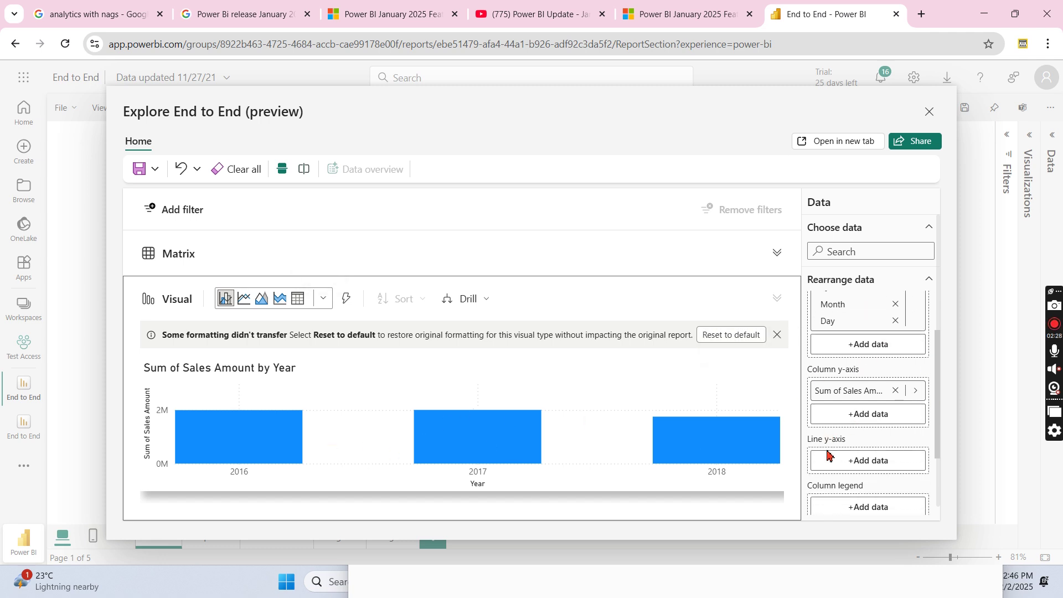
Add Quantity from the Sales table to the chart's Line y-axis.
left_click(868, 460)
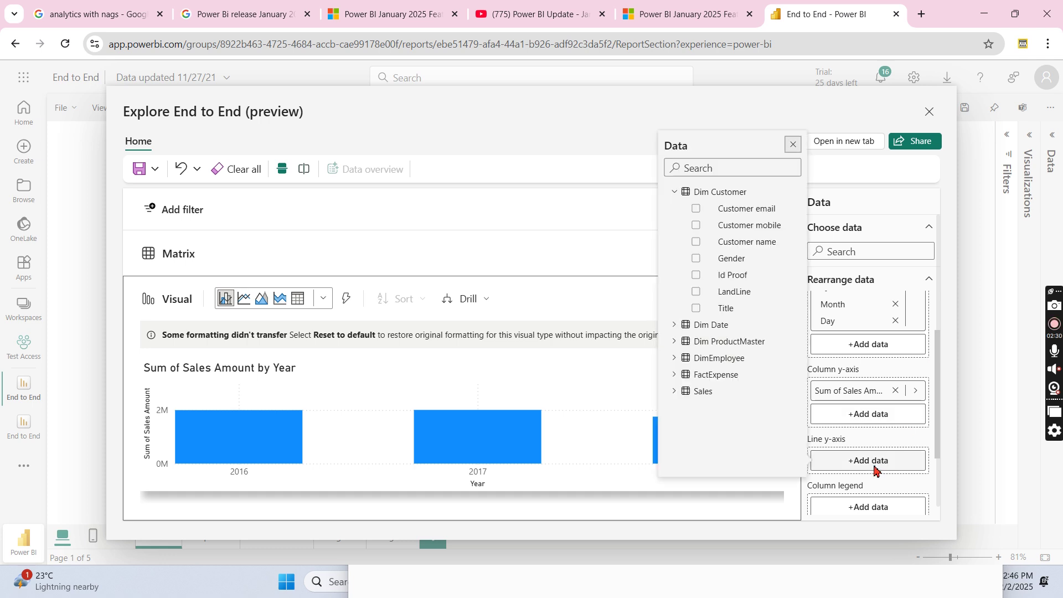
left_click(674, 392)
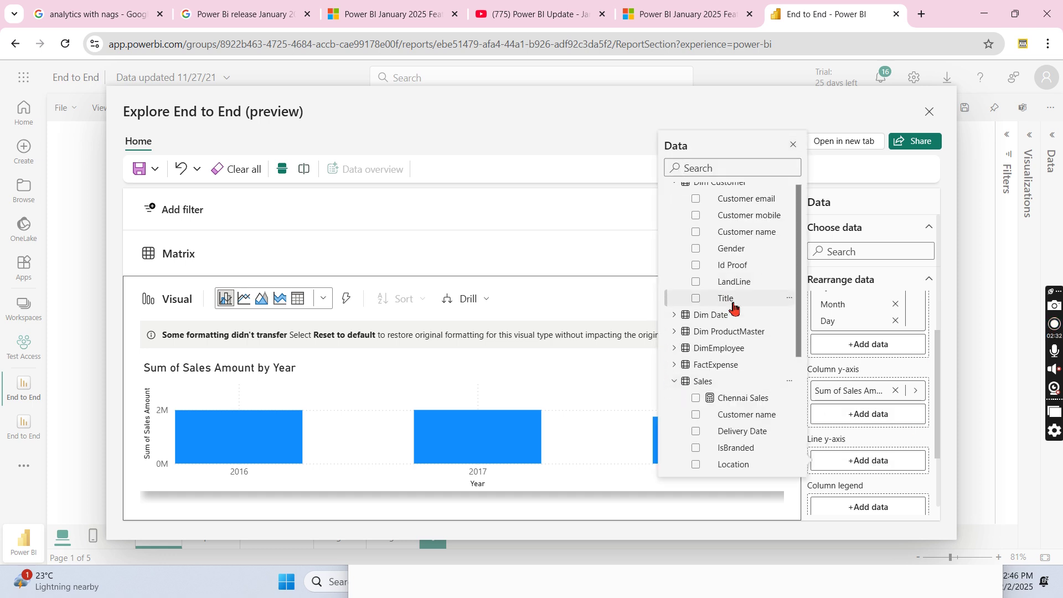
scroll(723, 328, "down", 2)
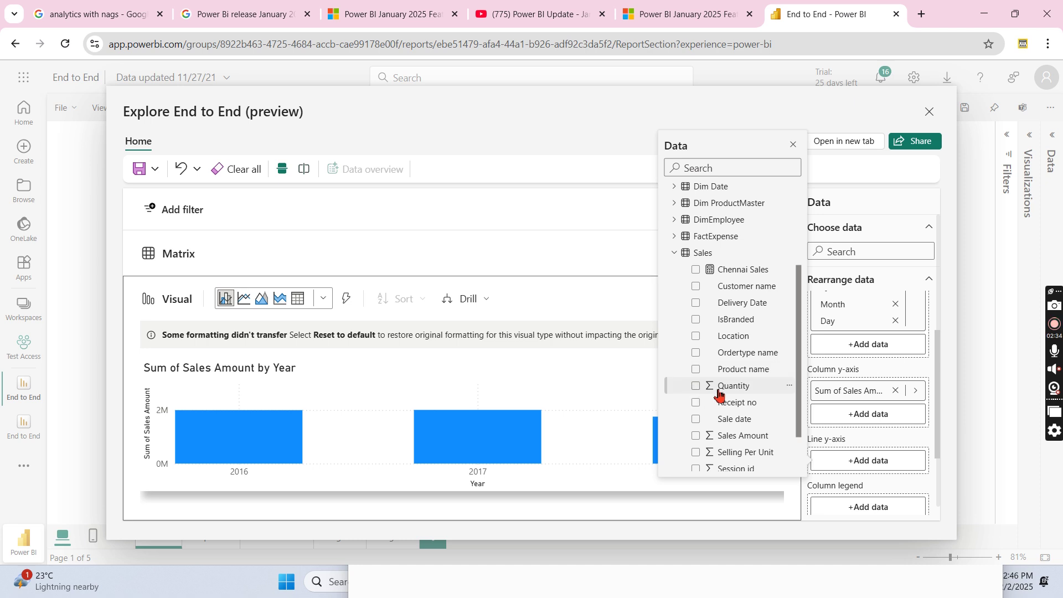
left_click(695, 386)
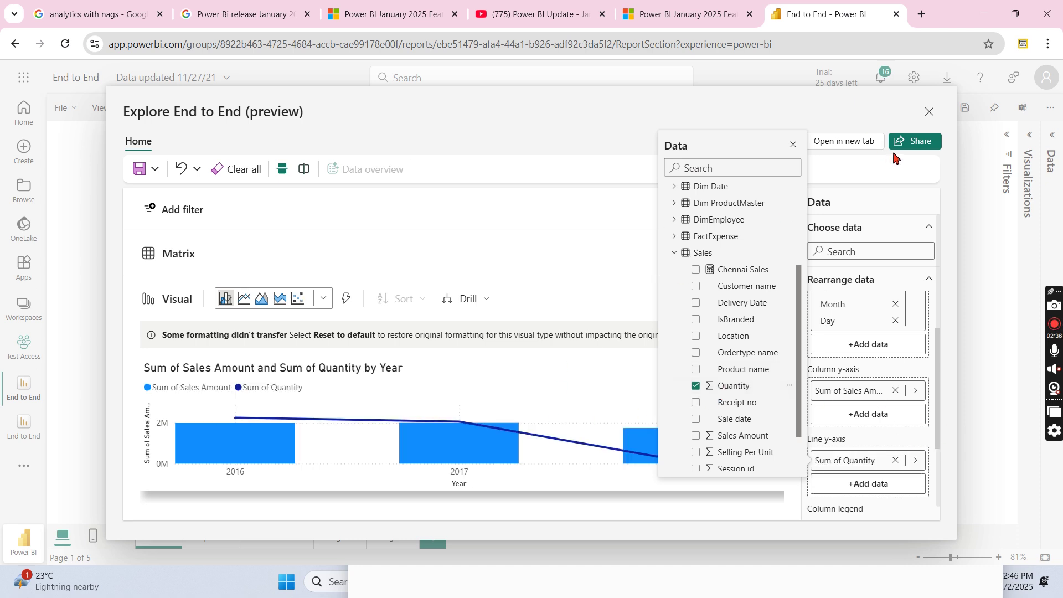
left_click(685, 118)
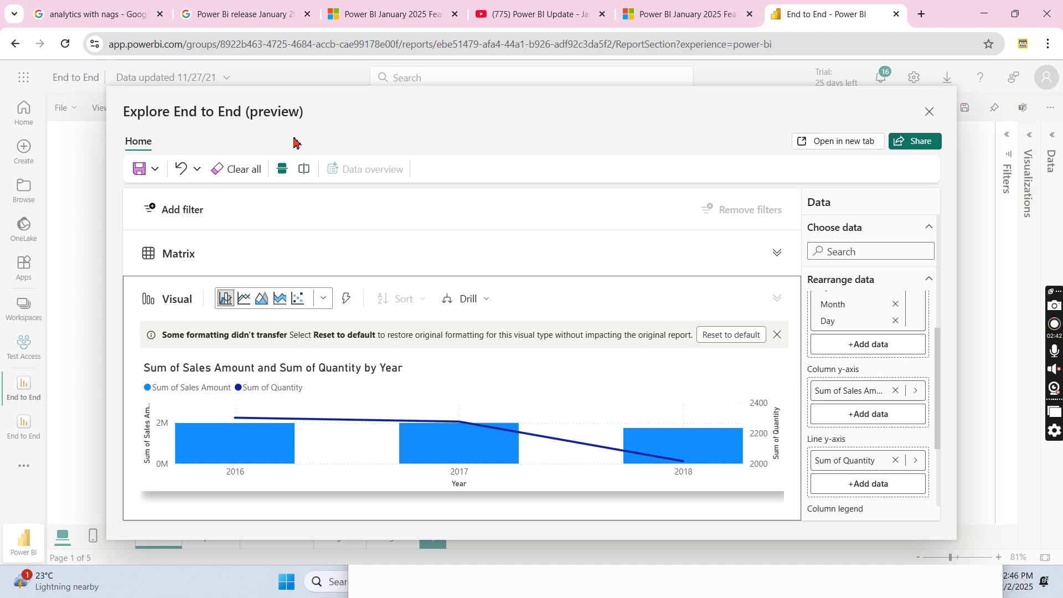
Save the exploration as 'Sales and Quantity' in Test Access, fixing a typo in the name.
left_click(137, 170)
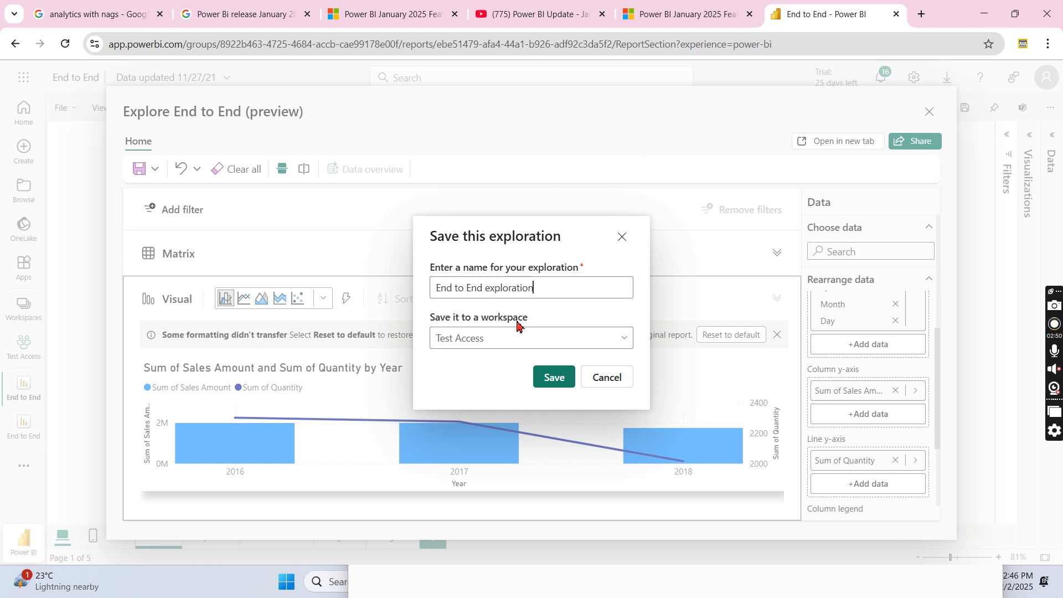
double_click(516, 289)
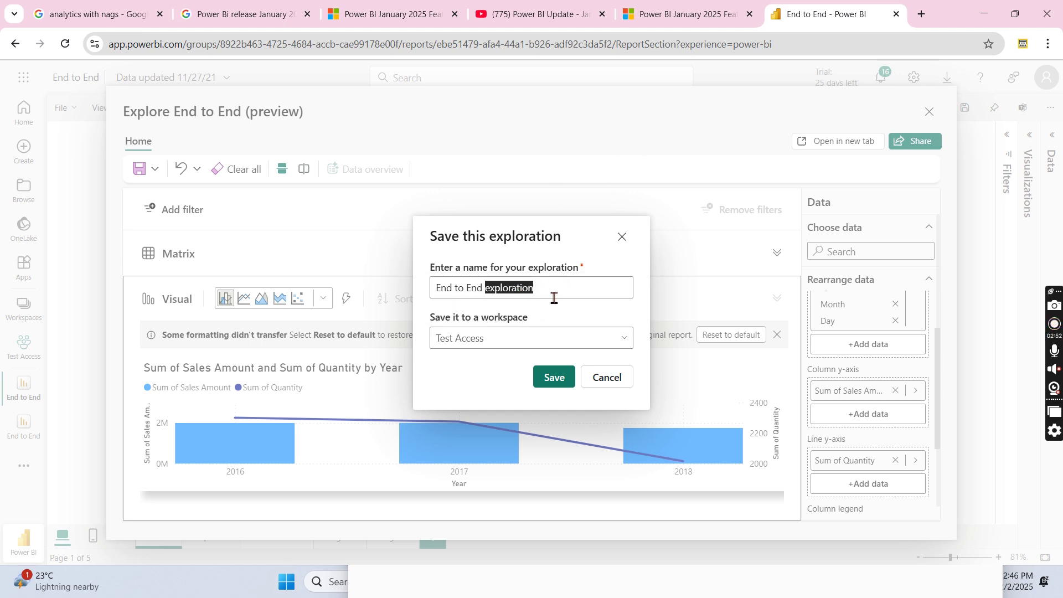
left_click_drag(585, 289, 290, 277)
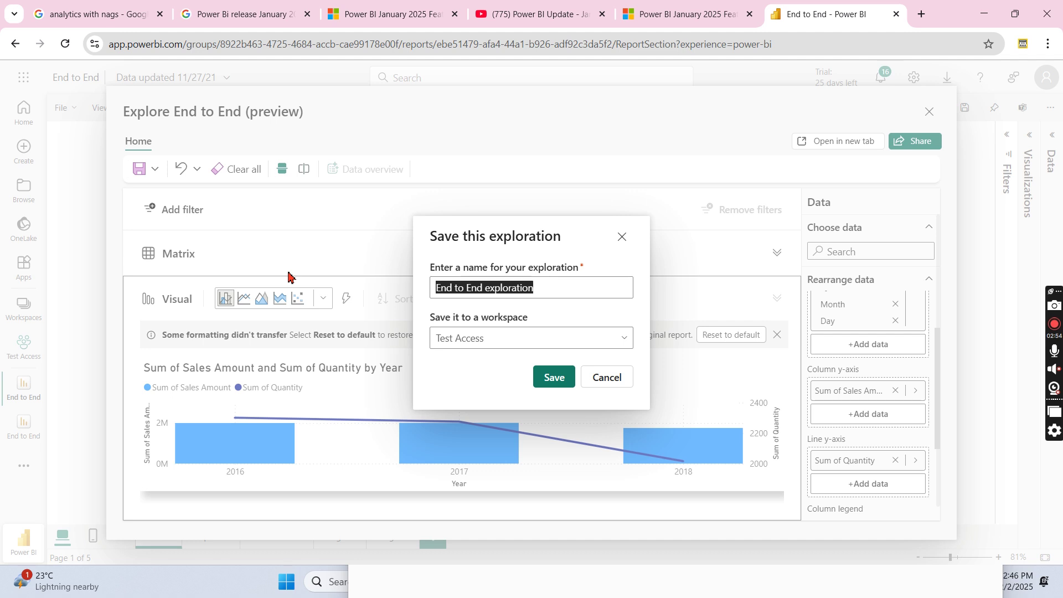
type("Sales ")
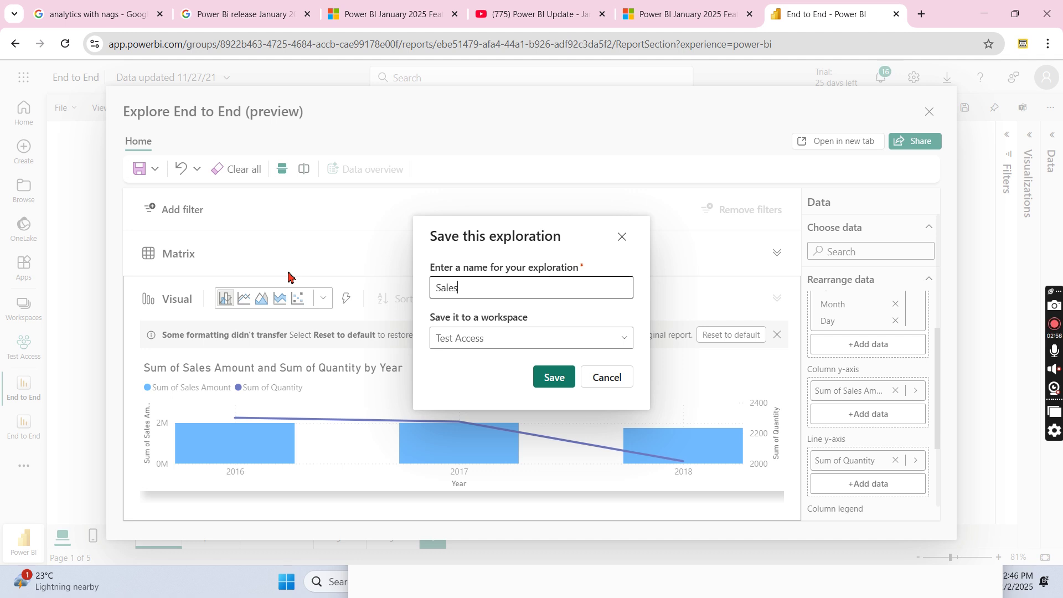
type("and Quanty")
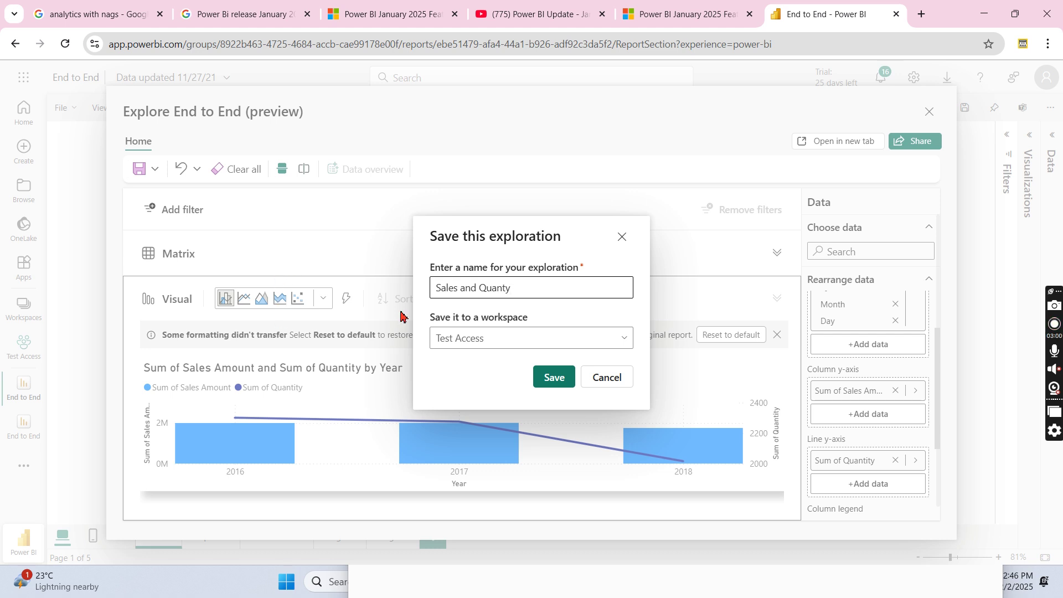
right_click(501, 285)
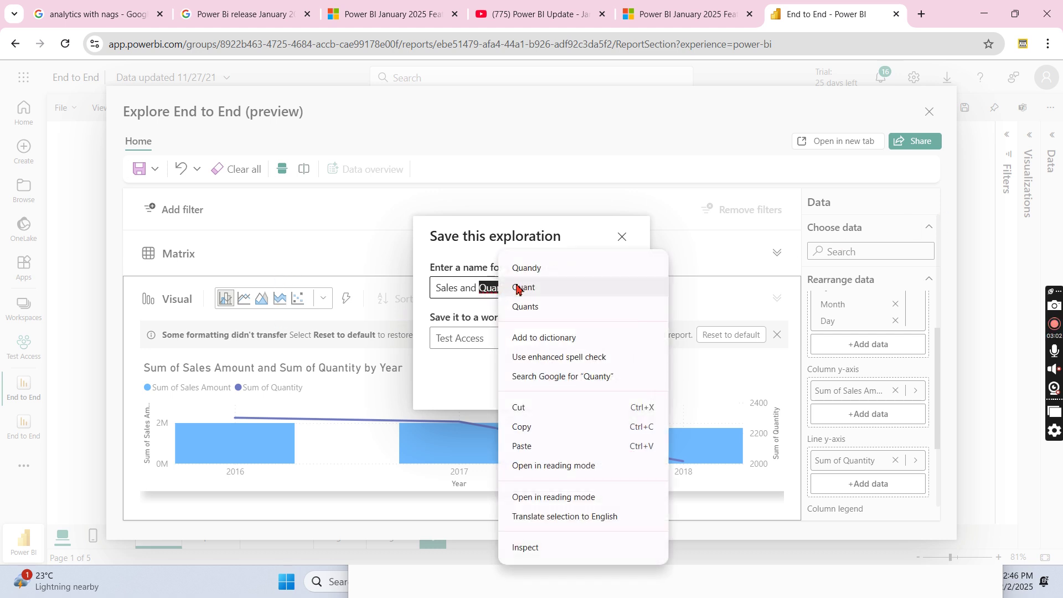
key("Escape")
left_click(496, 293)
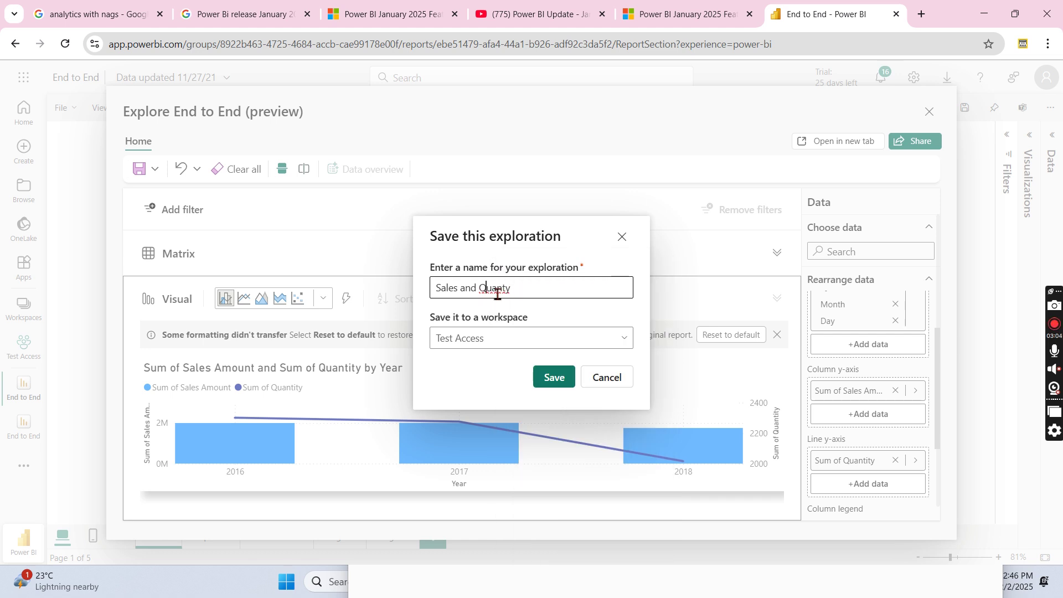
double_click(497, 293)
type("Qu")
left_click(565, 377)
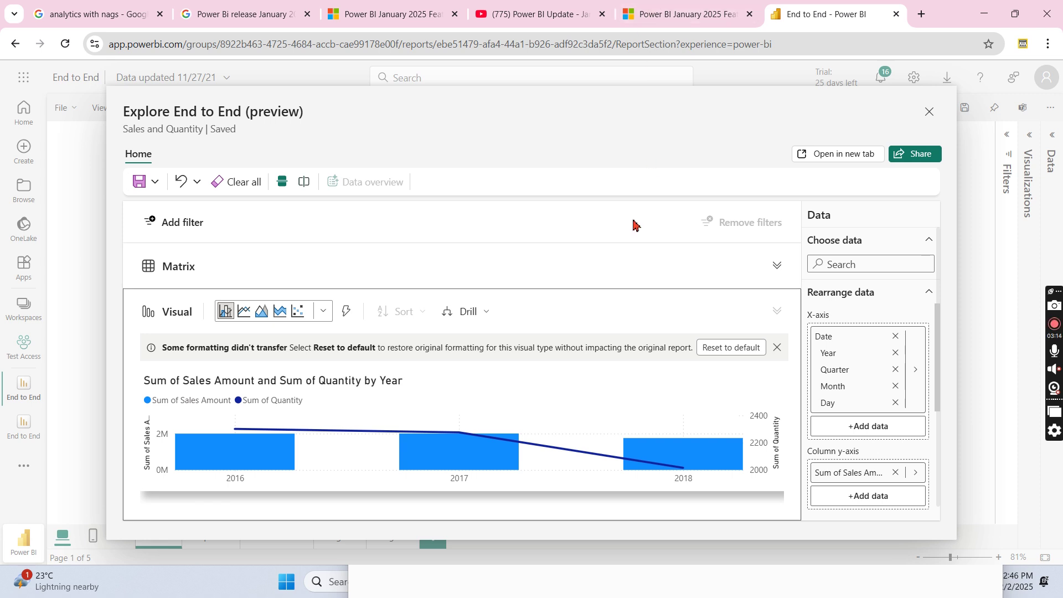
Save again, close the exploration, and open Test Access with the task flow collapsed.
left_click(140, 181)
left_click(929, 112)
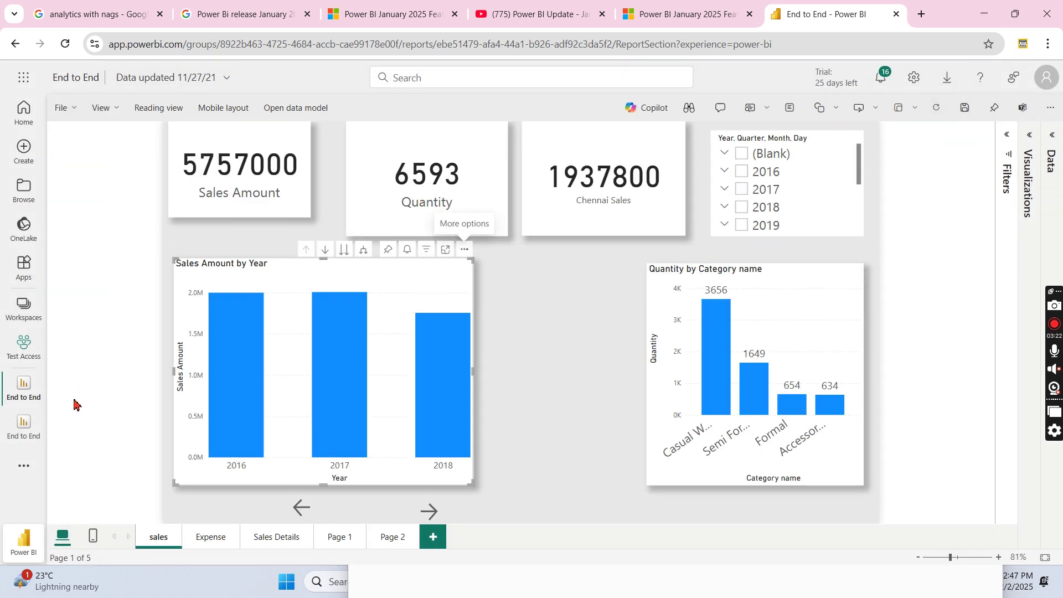
left_click(20, 348)
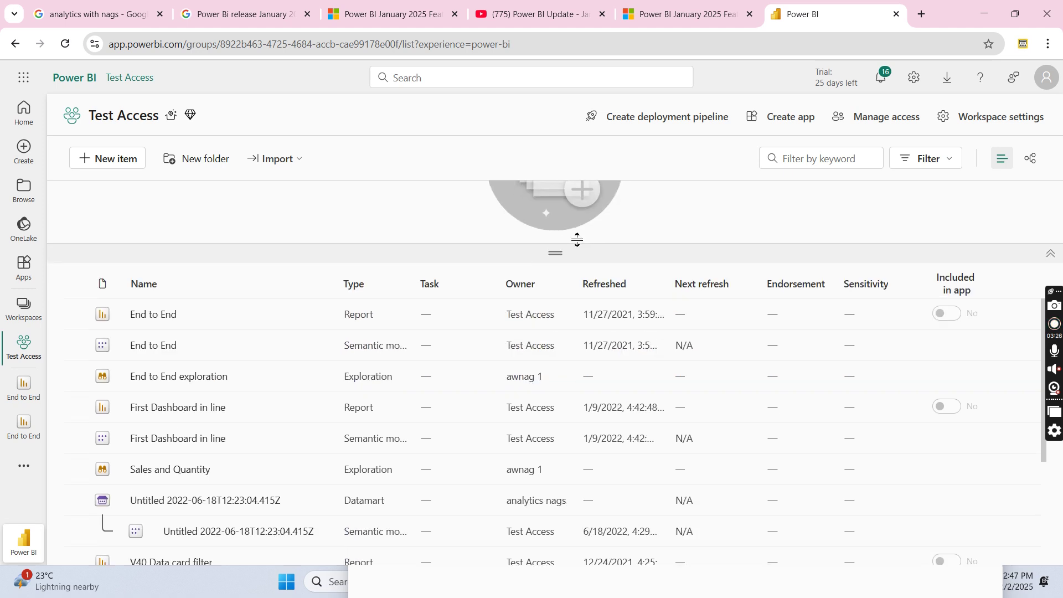
left_click_drag(554, 385, 590, 152)
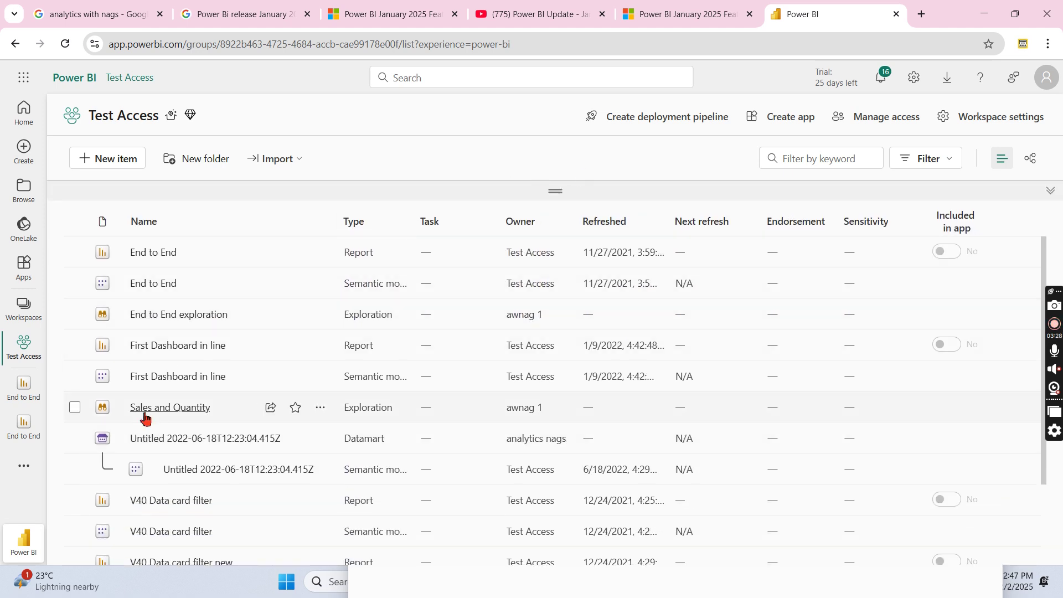
Open 'Sales and Quantity' from the Test Access item list and wait for it to load.
mouse_move(149, 407)
left_click(153, 413)
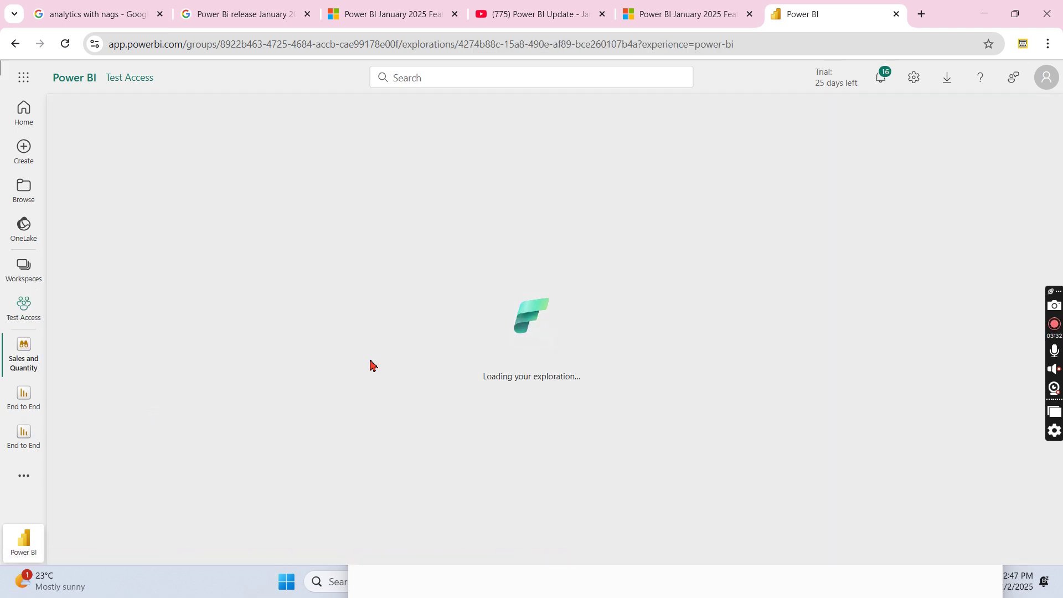